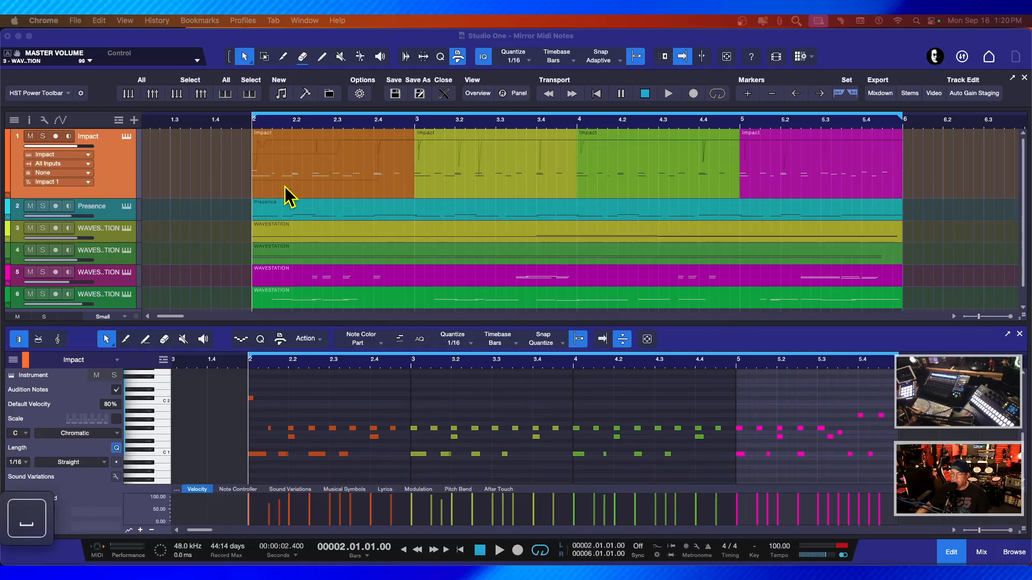
# - Play the song from bar 2 and solo the Impact drum track during playback
pyautogui.click(210, 197)
pyautogui.press('space')
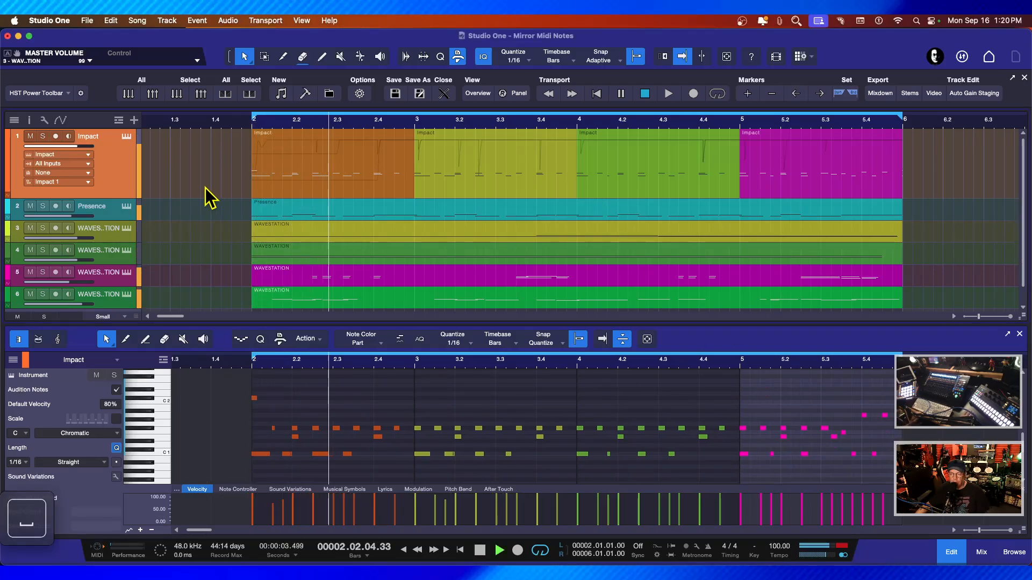
pyautogui.click(42, 136)
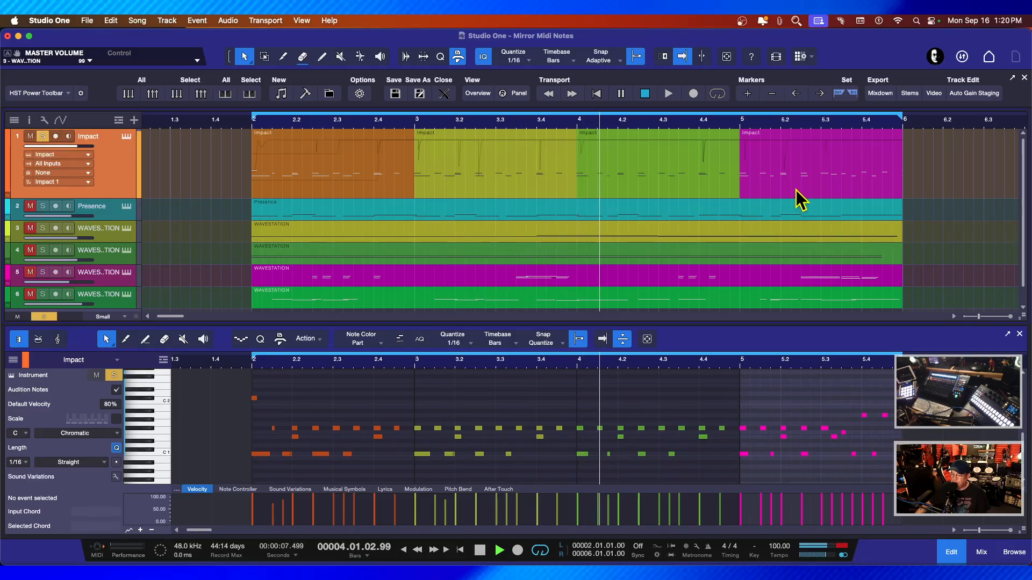
pyautogui.press('space')
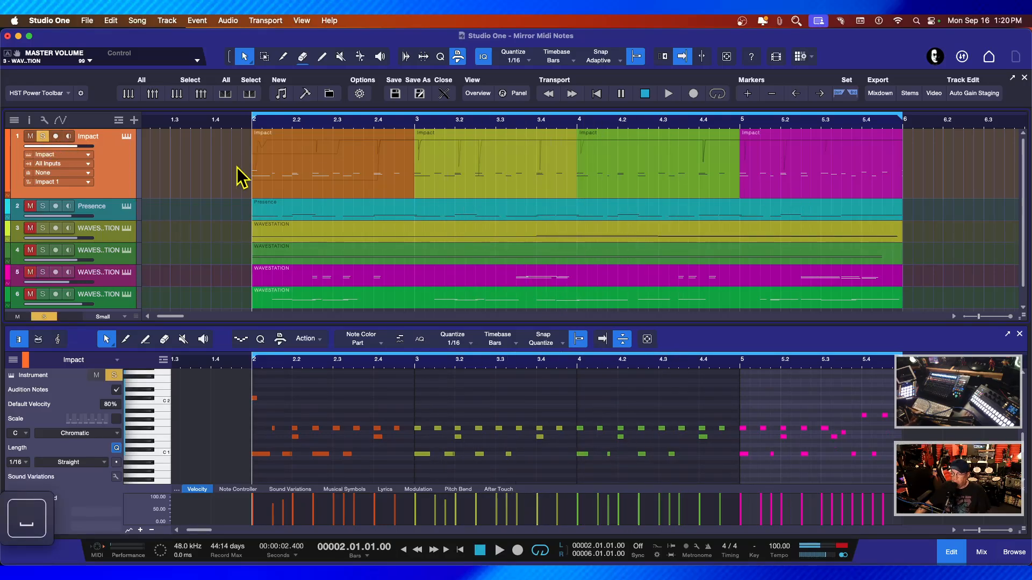
# - Select each of the four Impact parts in turn to examine its notes in the editor
pyautogui.click(331, 180)
pyautogui.click(494, 177)
pyautogui.click(622, 171)
pyautogui.click(850, 164)
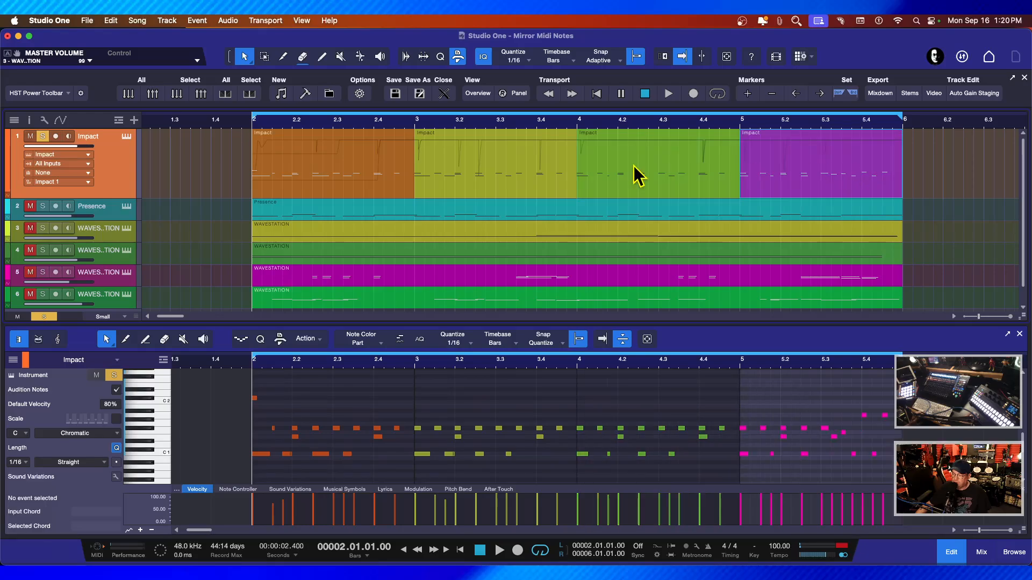
pyautogui.click(358, 168)
pyautogui.click(501, 163)
pyautogui.click(622, 172)
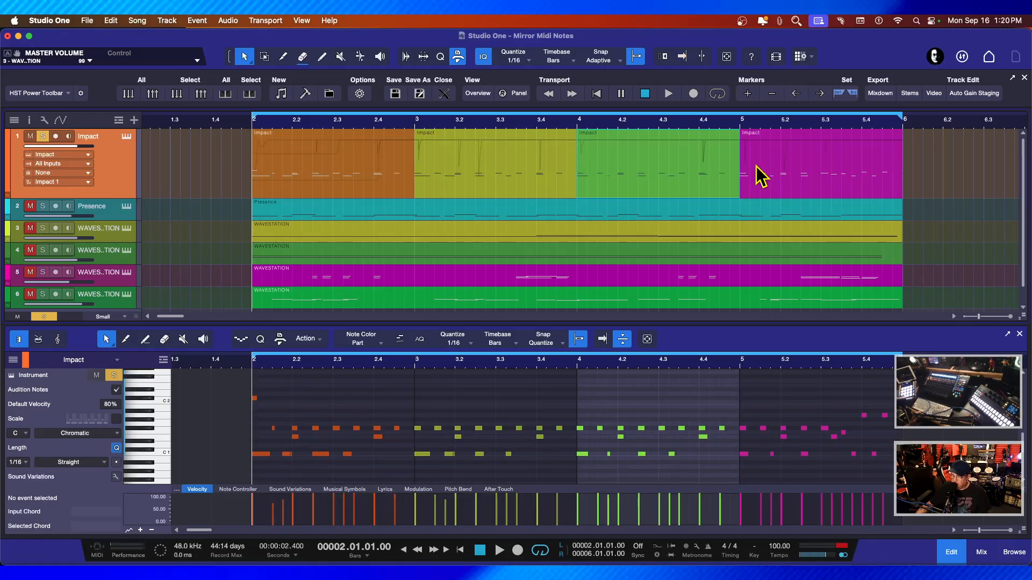
pyautogui.click(830, 176)
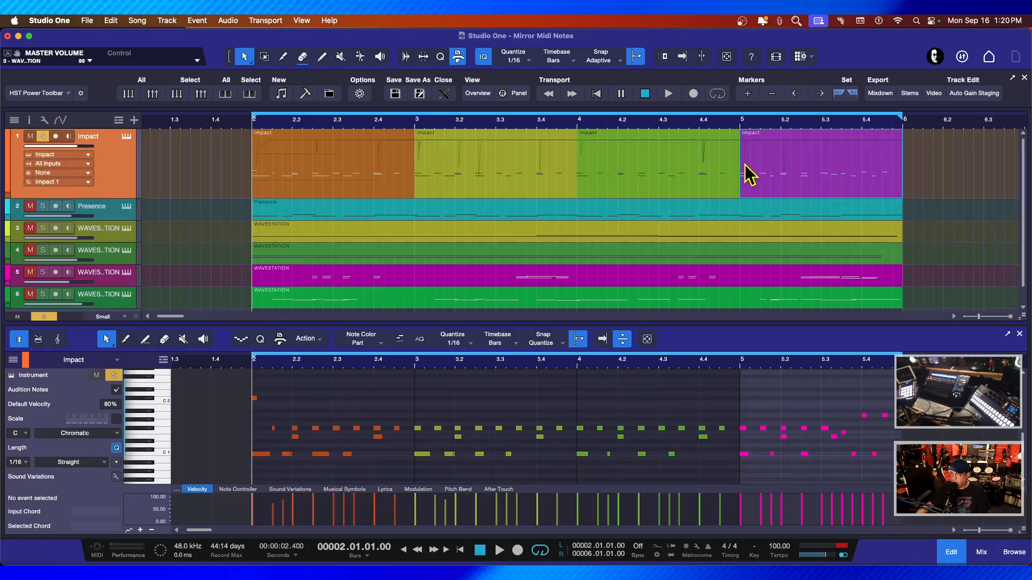
pyautogui.click(312, 182)
pyautogui.rightClick(329, 166)
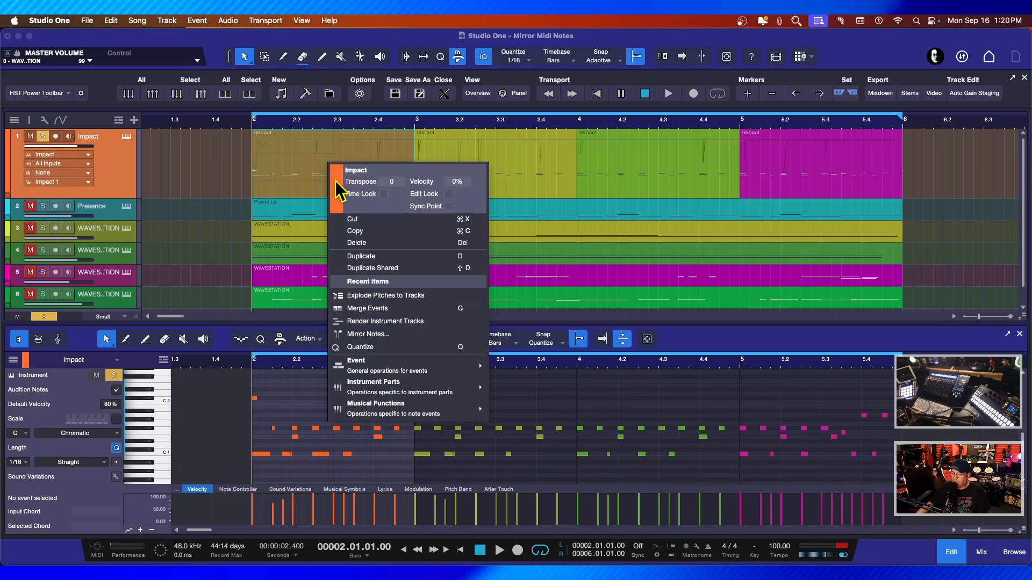
pyautogui.click(338, 189)
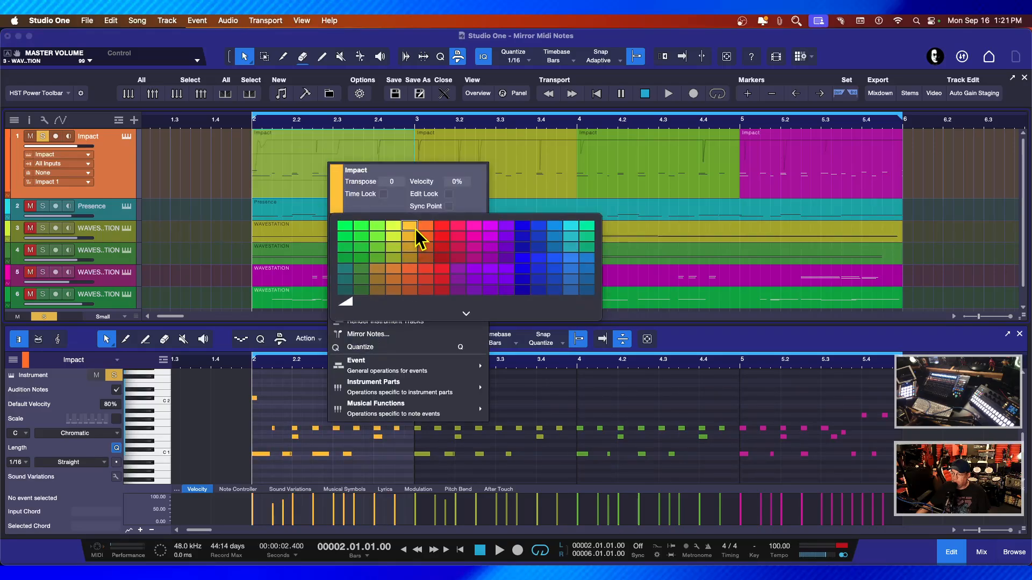
pyautogui.click(280, 178)
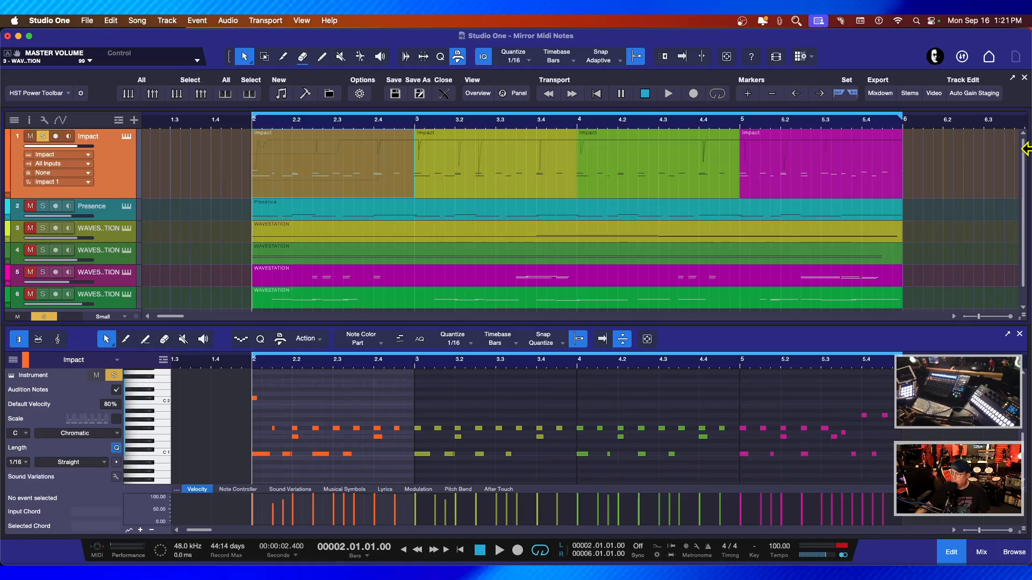
# - Explode the pitches of all four Impact parts to separate tracks and play back the drum tracks
pyautogui.moveTo(951, 172); pyautogui.dragTo(211, 188)
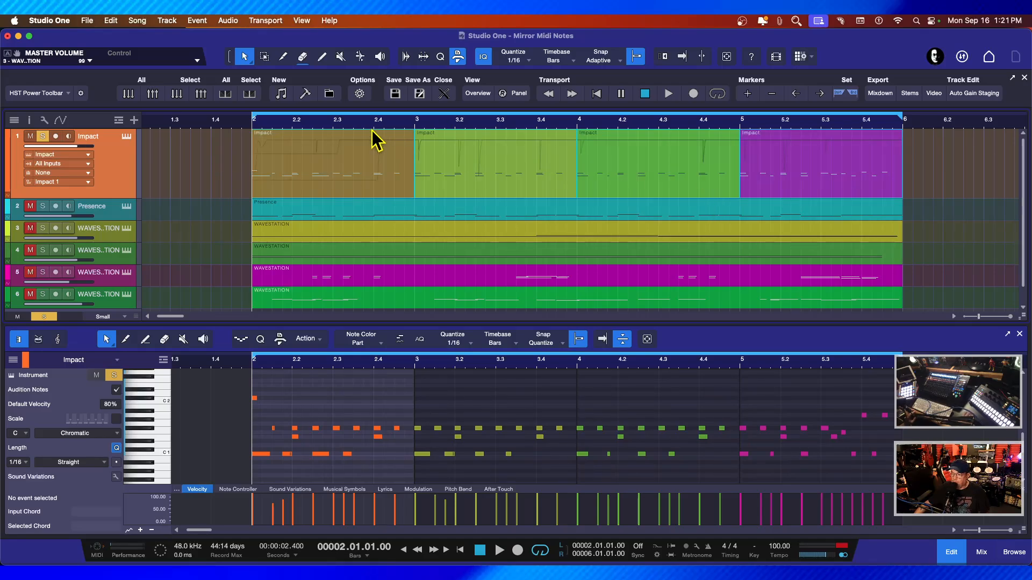
pyautogui.rightClick(339, 174)
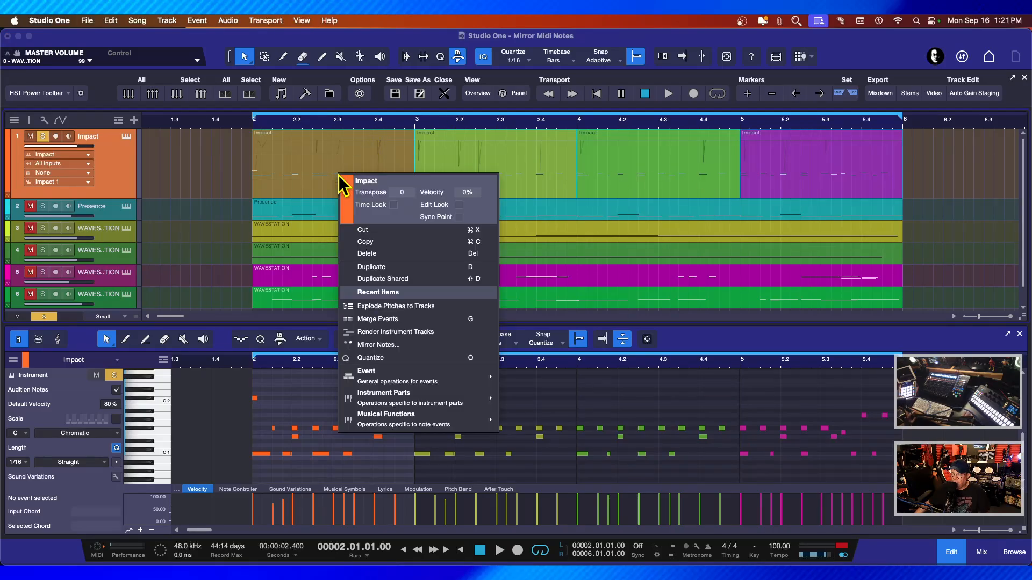
pyautogui.click(392, 306)
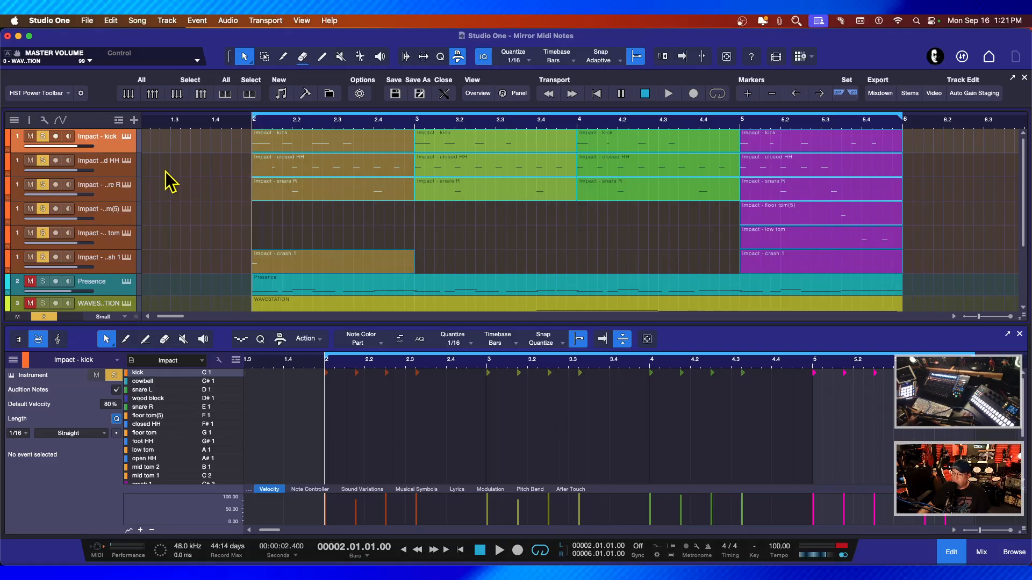
pyautogui.press('space')
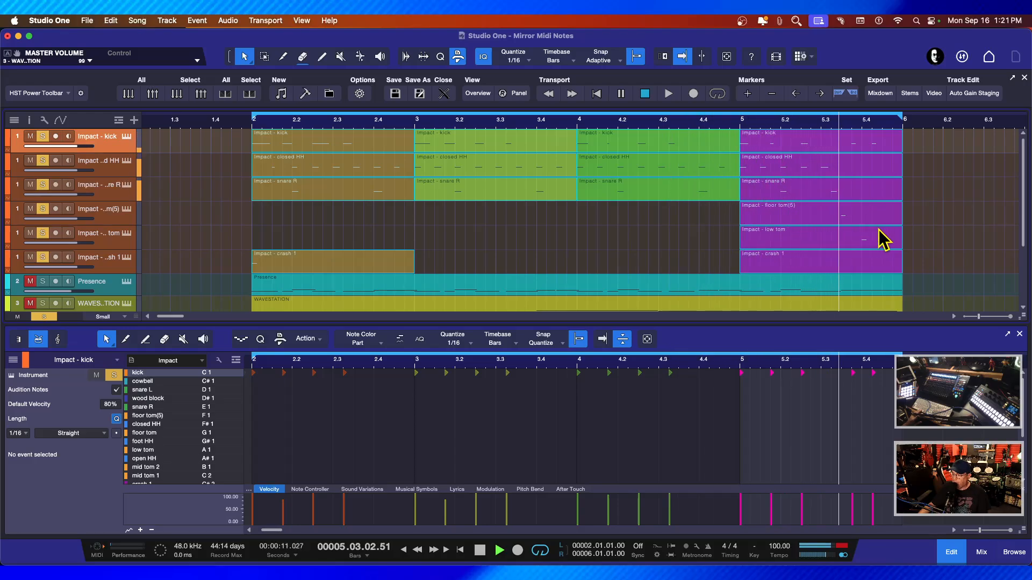
pyautogui.press('space')
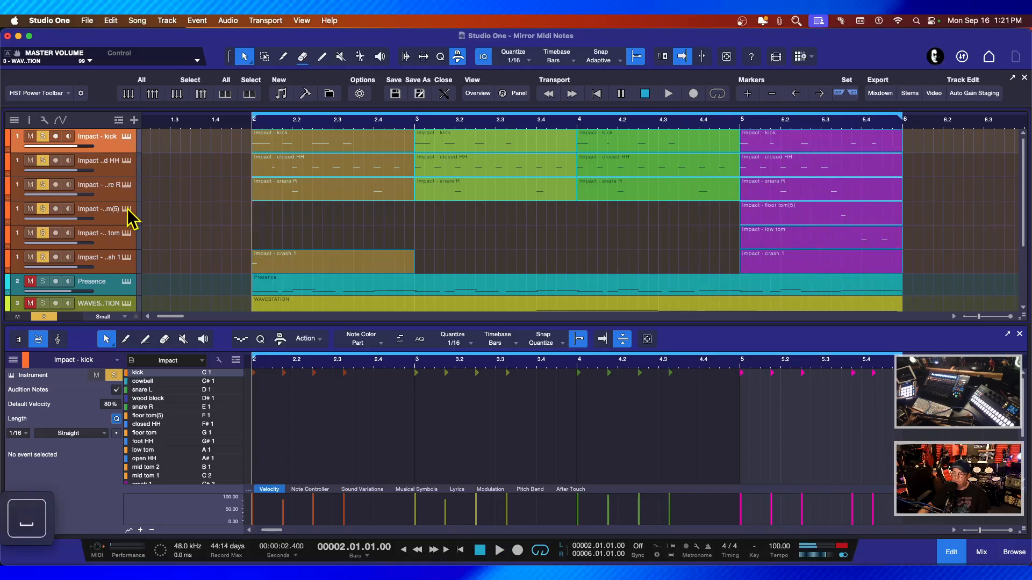
# - Undo the pitch explosion and take the Impact drums out of solo
pyautogui.moveTo(42, 136); pyautogui.dragTo(42, 234)
pyautogui.click(42, 258)
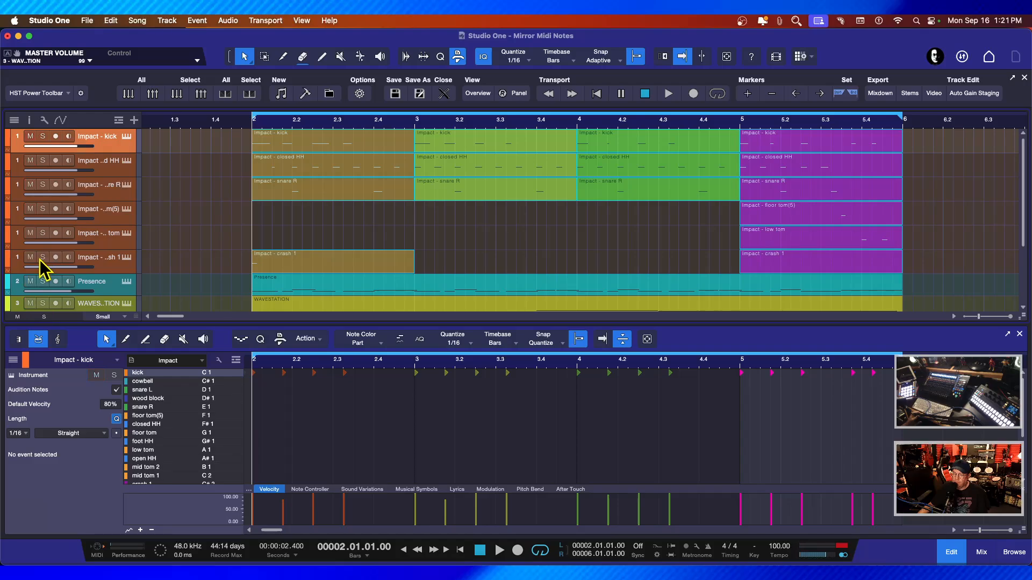
pyautogui.press('super+z')
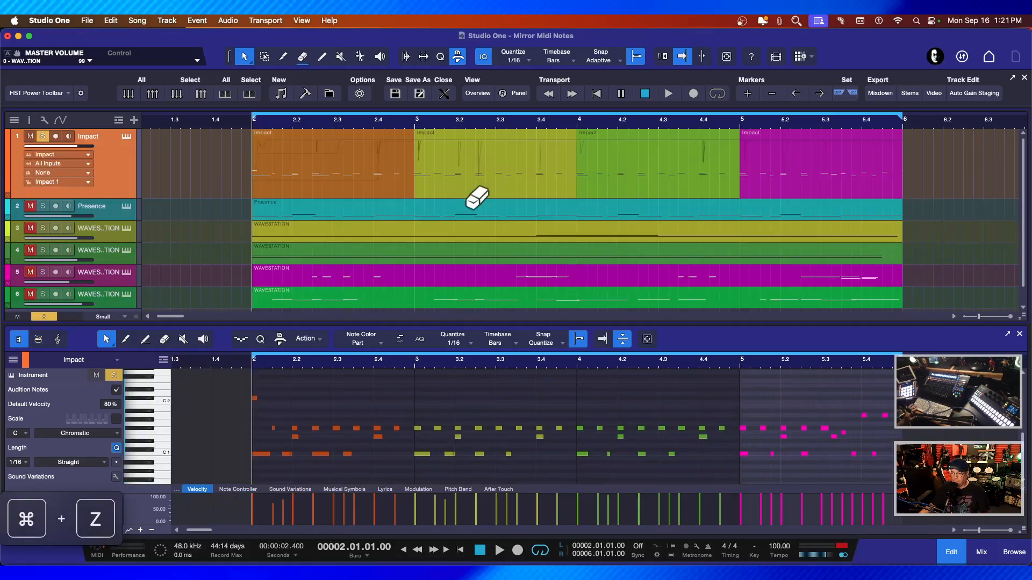
pyautogui.click(43, 137)
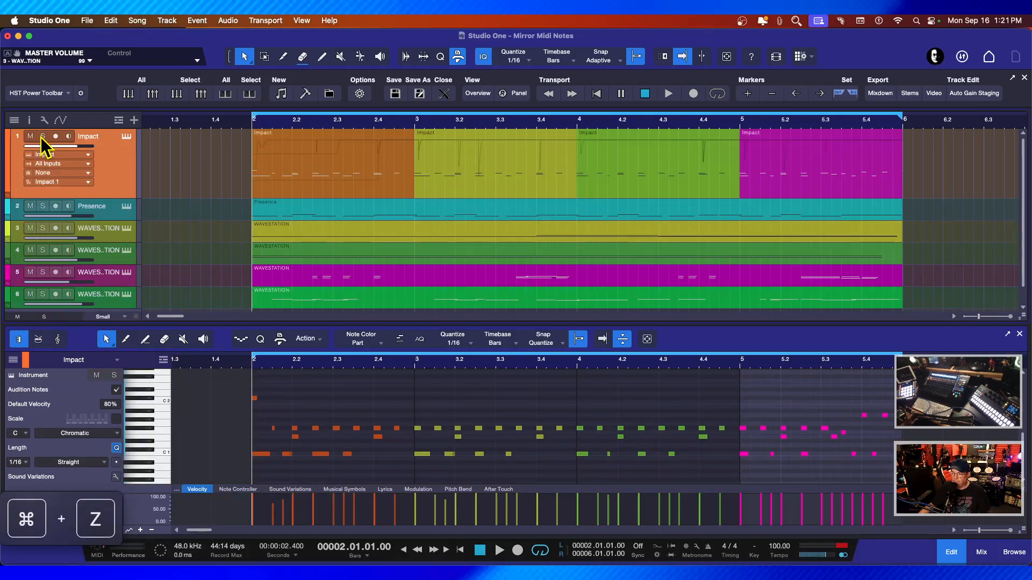
# - Merge the four Impact parts into one event and explode its pitches to separate tracks
pyautogui.moveTo(961, 172); pyautogui.dragTo(217, 171)
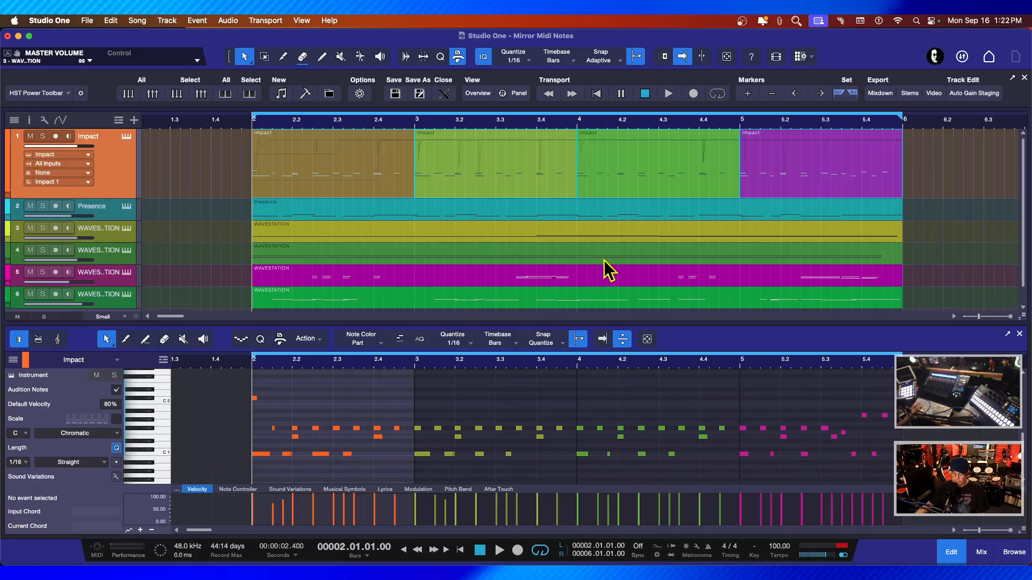
pyautogui.press('g')
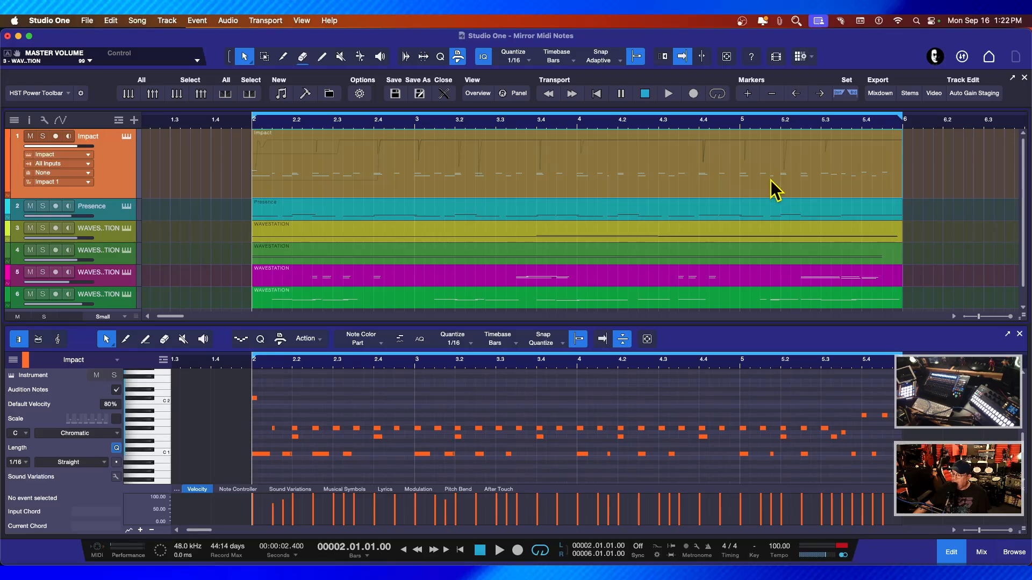
pyautogui.rightClick(515, 161)
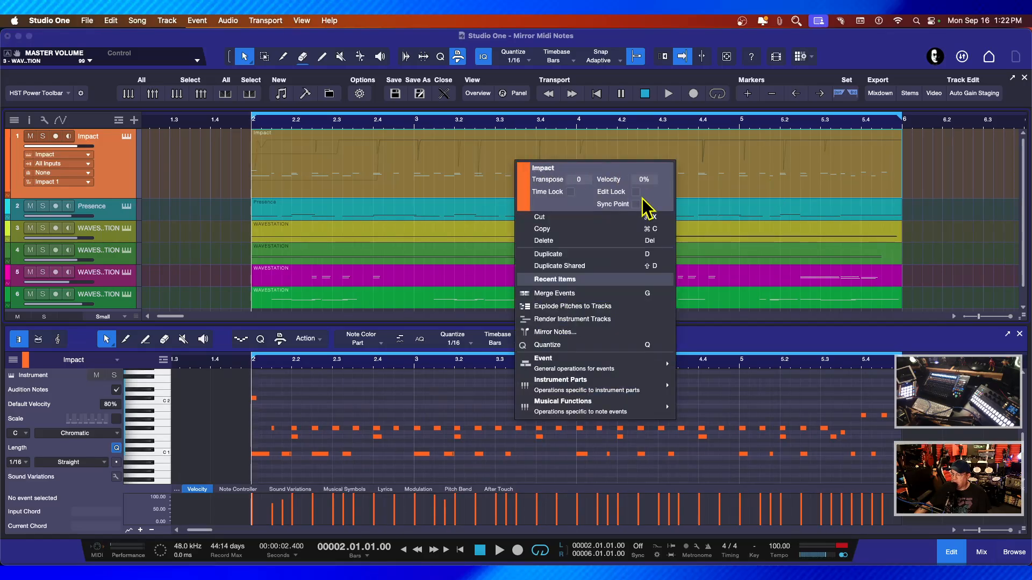
pyautogui.click(566, 305)
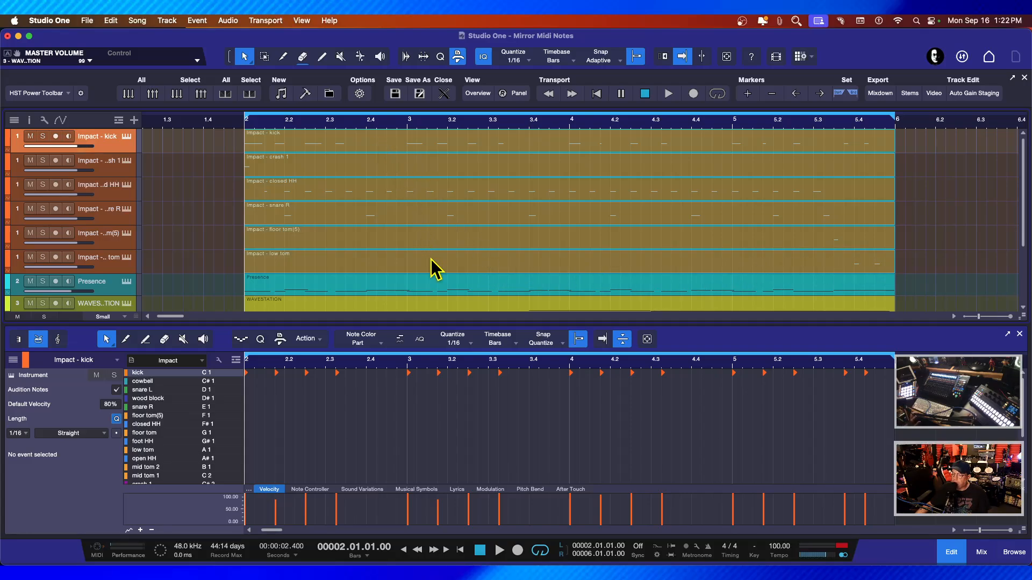
# - Undo both the pitch explosion and the merging of the Impact parts
pyautogui.press('super+z')
pyautogui.press('super+z')
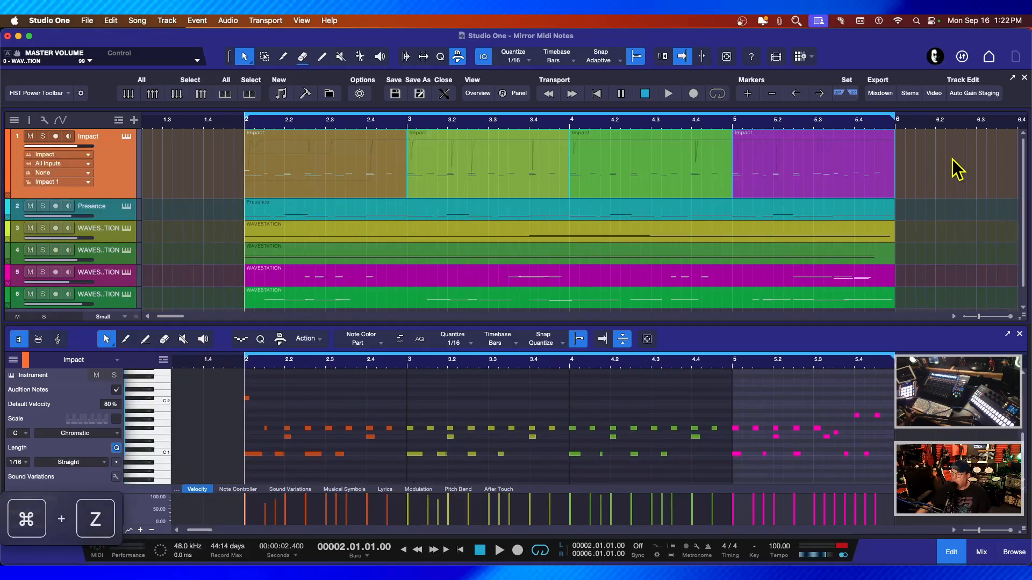
# - Explode the pitches of the four unmerged Impact parts to tracks for comparison, and undo it
pyautogui.moveTo(976, 172); pyautogui.dragTo(194, 161)
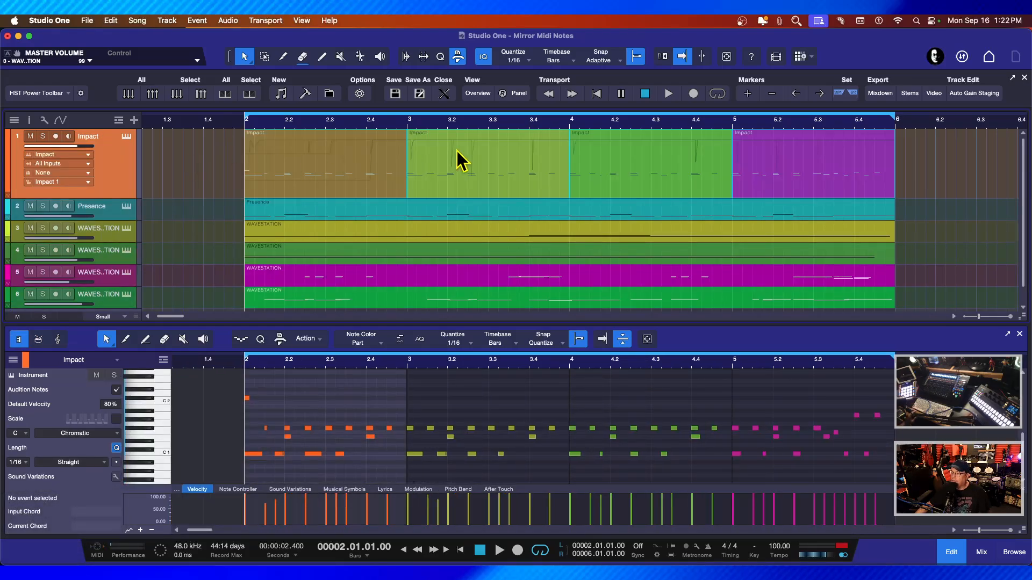
pyautogui.rightClick(502, 167)
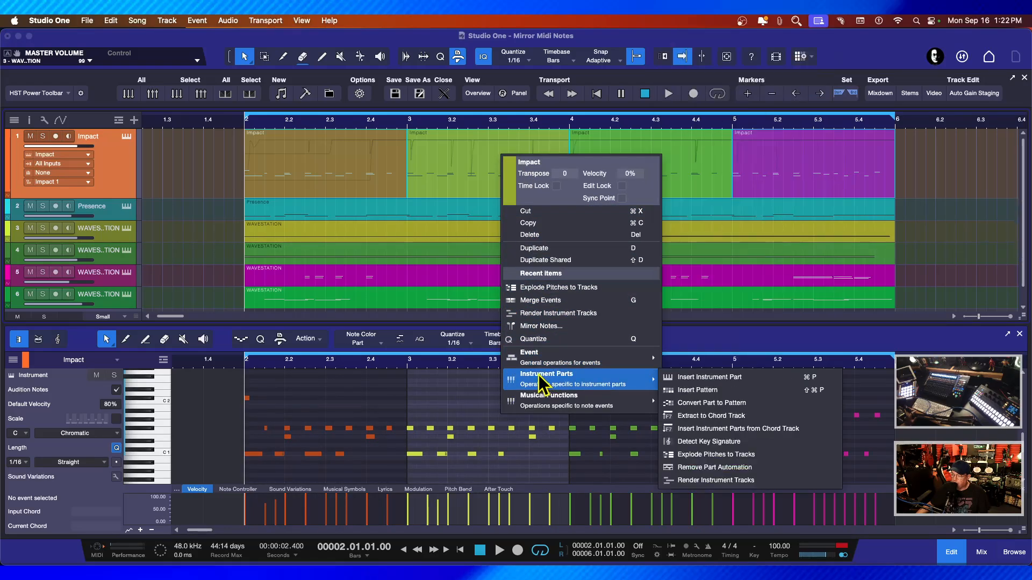
pyautogui.click(539, 289)
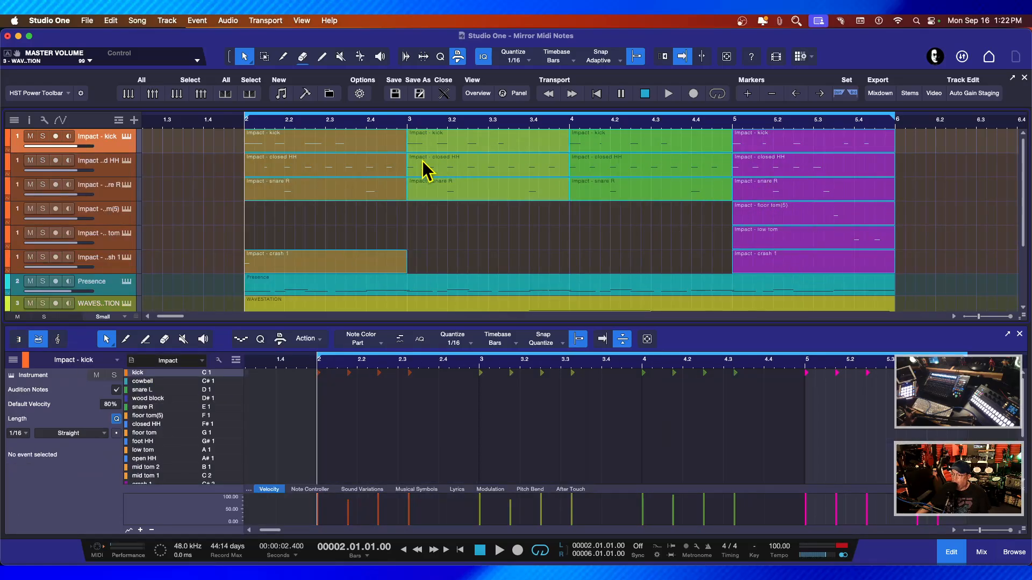
pyautogui.press('super+z')
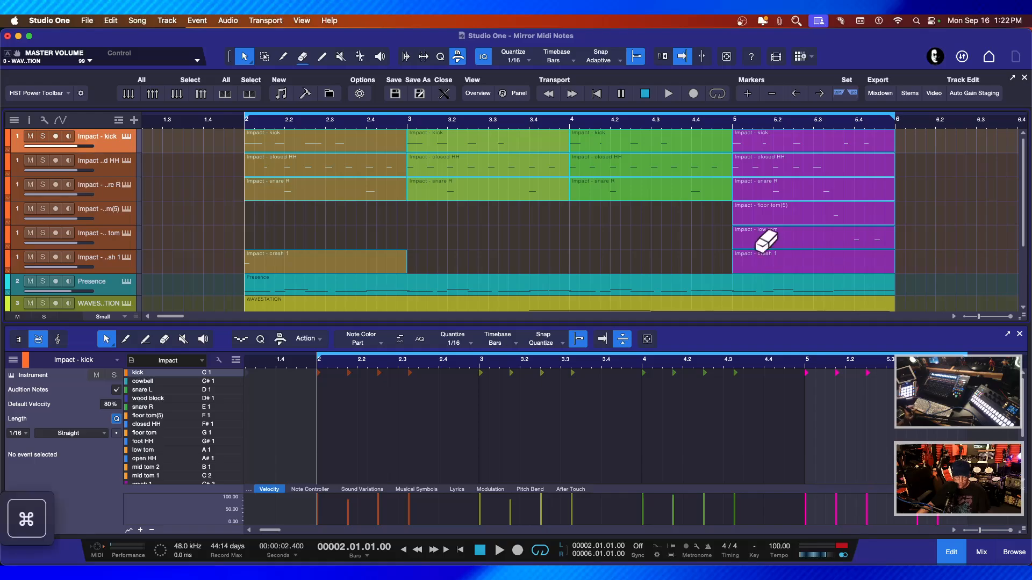
# - Merge all four Impact parts into a single event and explode that event's pitches to separate tracks
pyautogui.moveTo(954, 168); pyautogui.dragTo(153, 168)
pyautogui.rightClick(451, 155)
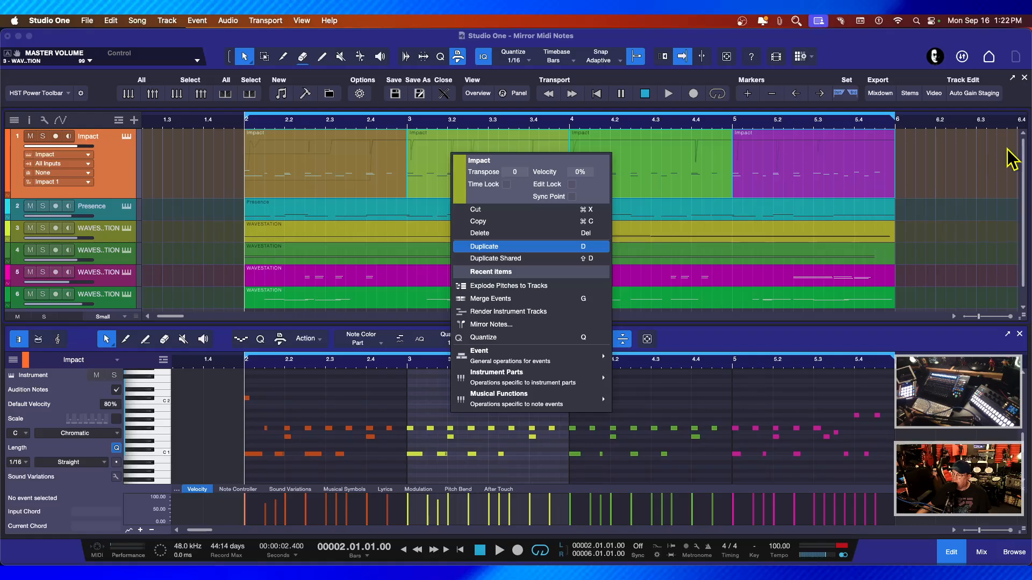
pyautogui.click(494, 300)
pyautogui.rightClick(486, 159)
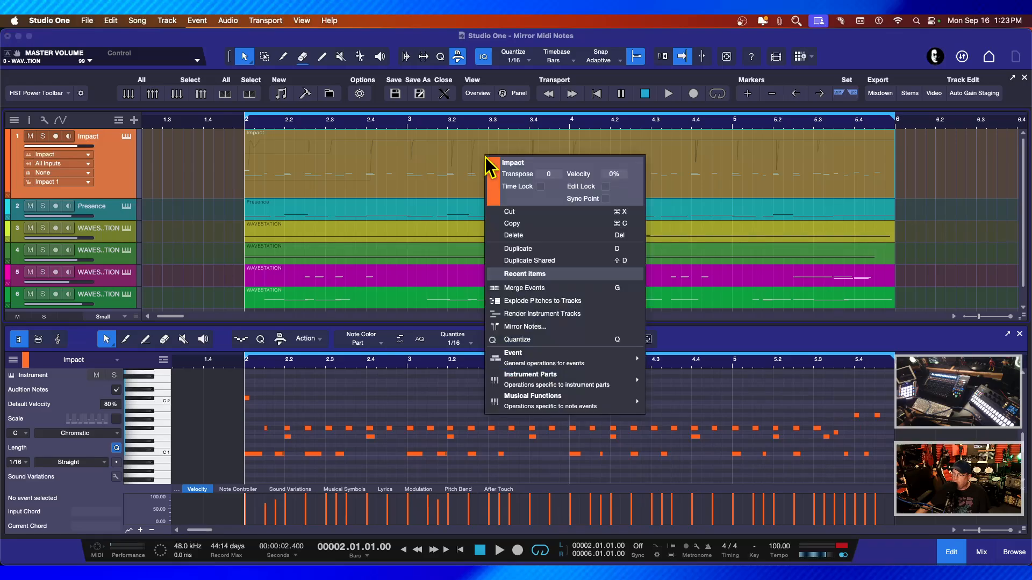
pyautogui.click(526, 301)
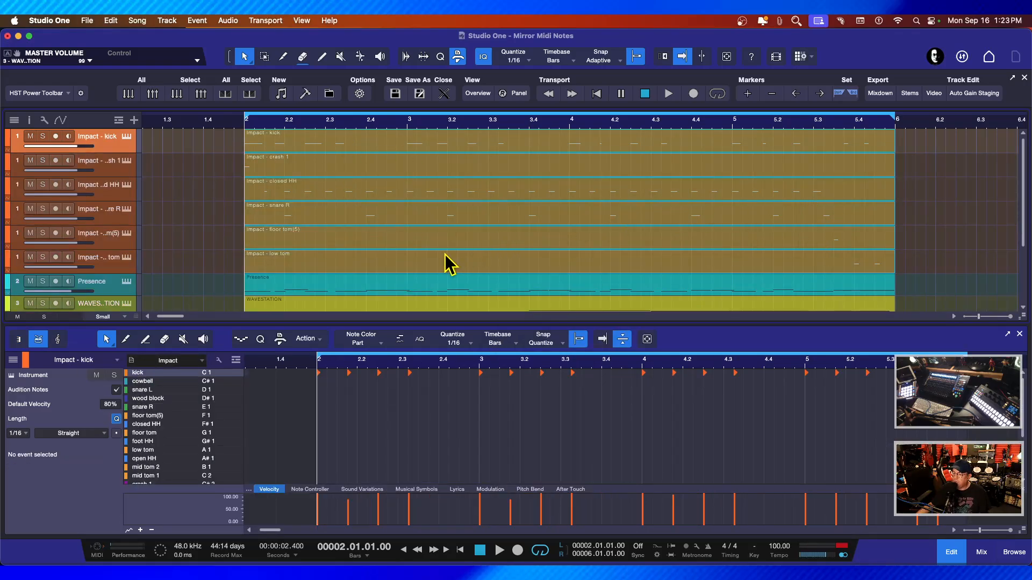
# - Bounce all six exploded Impact drum parts, from kick to low tom, to audio tracks
pyautogui.hscroll(1, 444, 254)
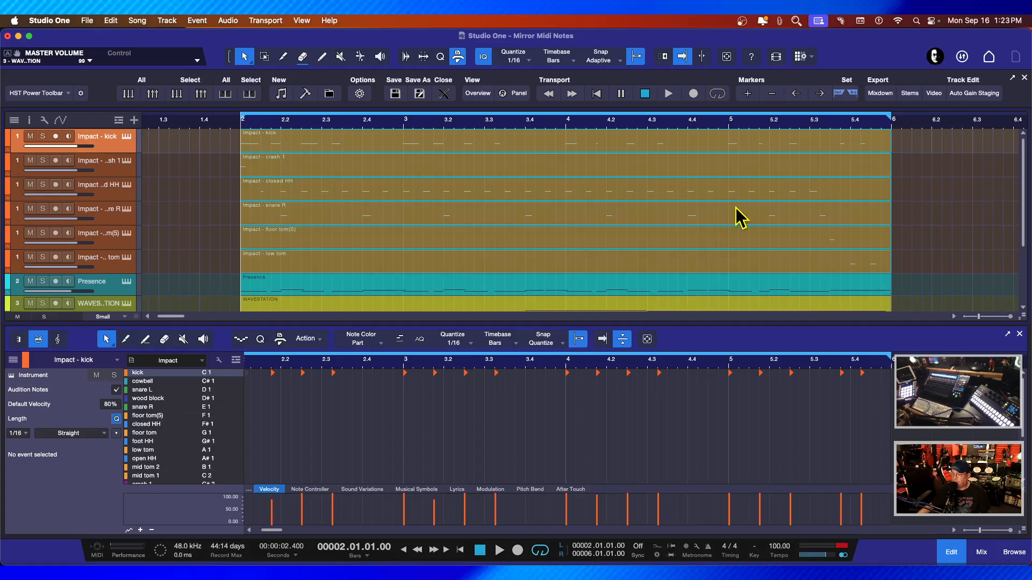
pyautogui.moveTo(934, 273); pyautogui.dragTo(207, 142)
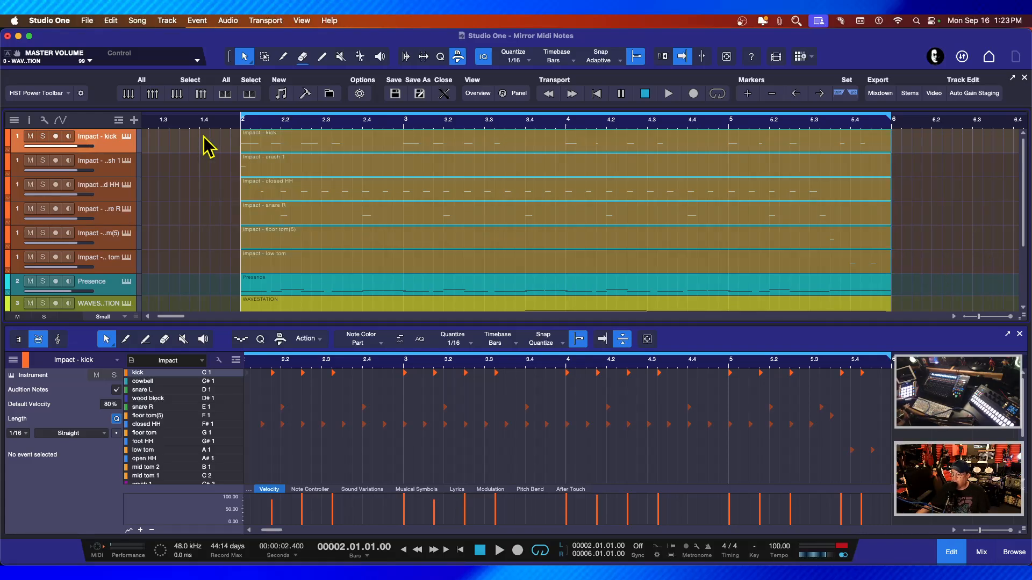
pyautogui.rightClick(366, 144)
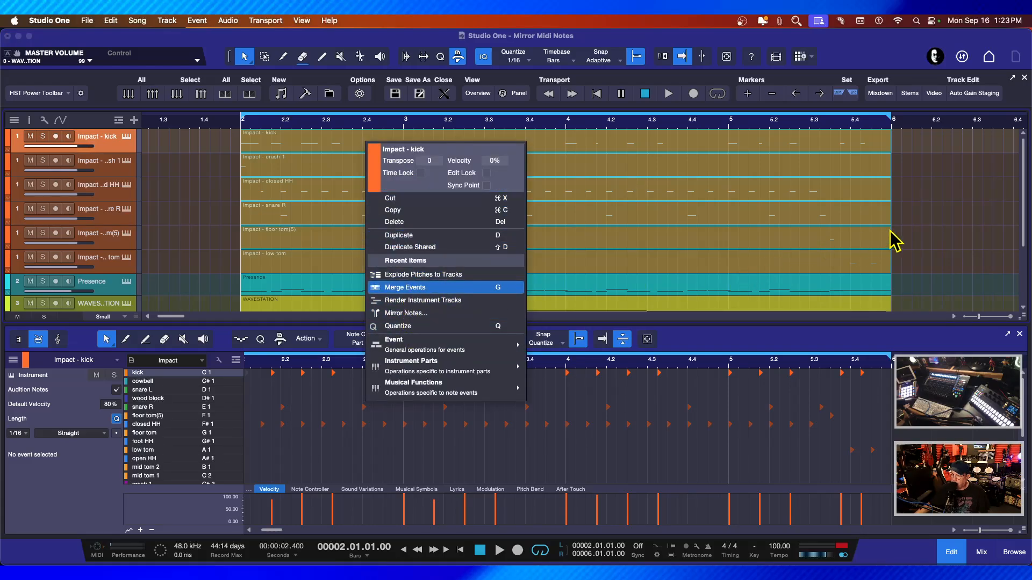
pyautogui.click(938, 221)
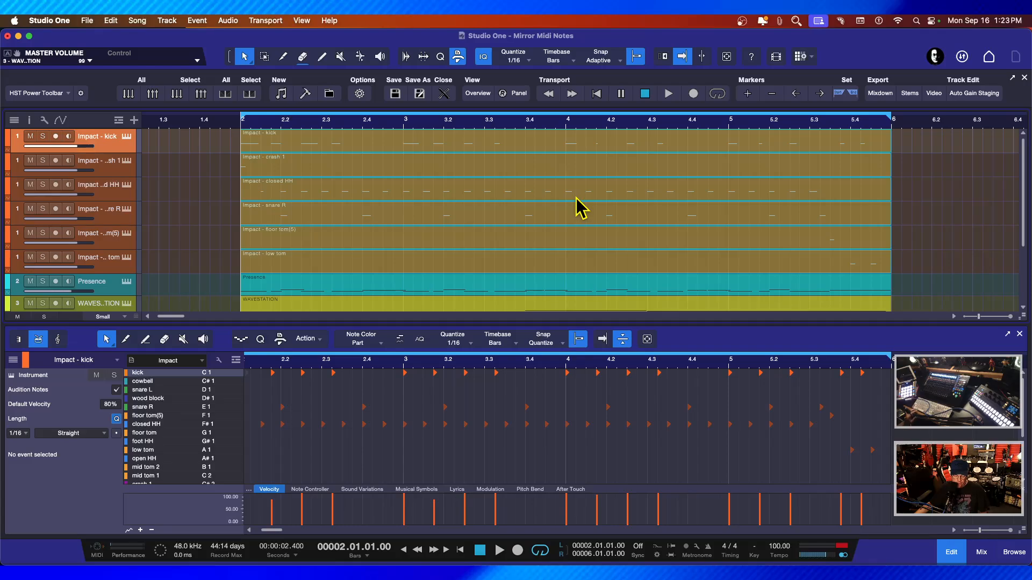
pyautogui.press('super')
pyautogui.press('super+b')
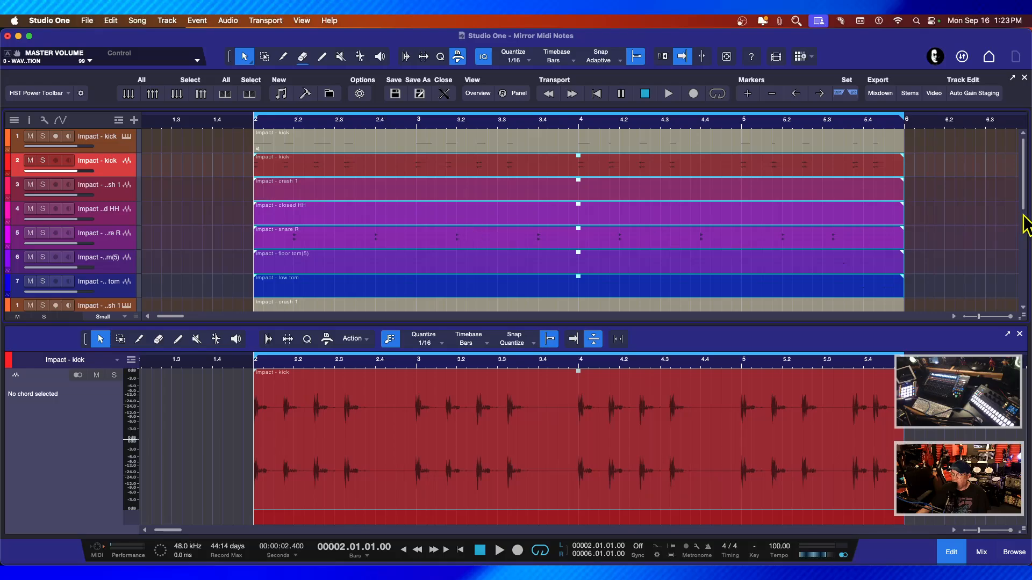
pyautogui.click(967, 234)
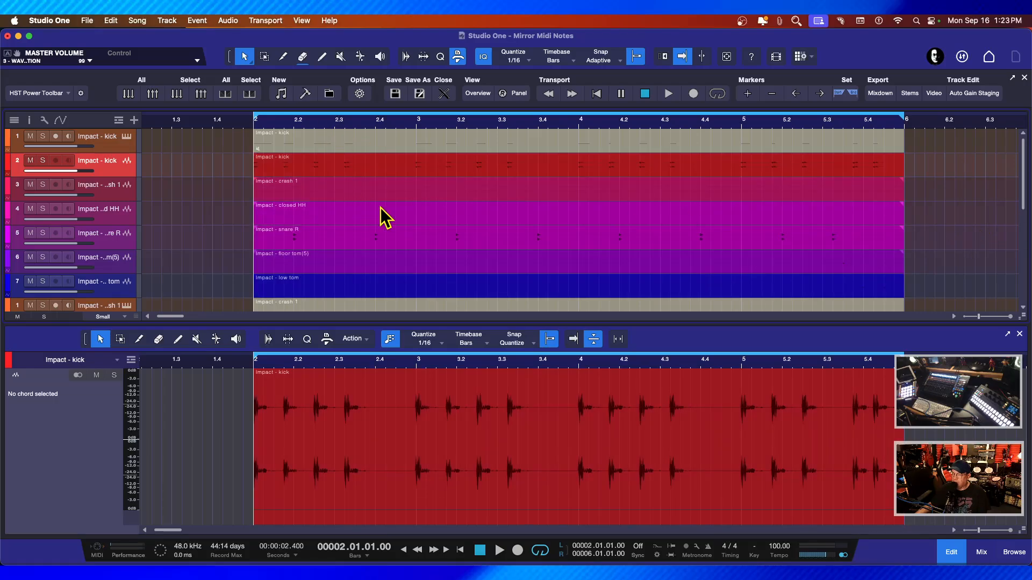